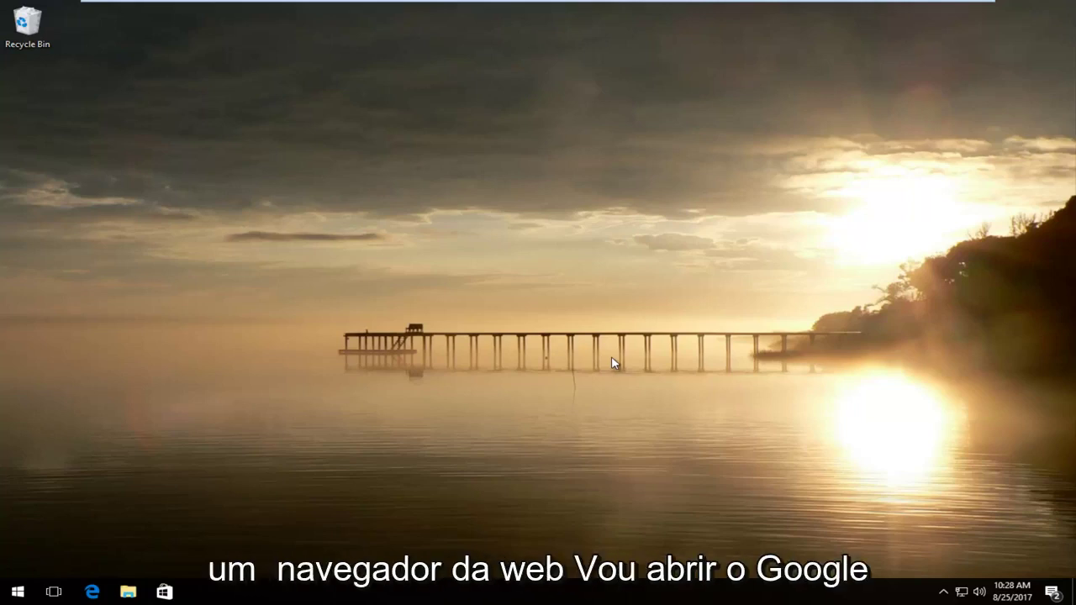
Find Google Chrome via Start search, launch it, and maximize the window
{"action": "left_click", "coordinate": [17, 591]}
{"action": "type", "text": "chrome"}
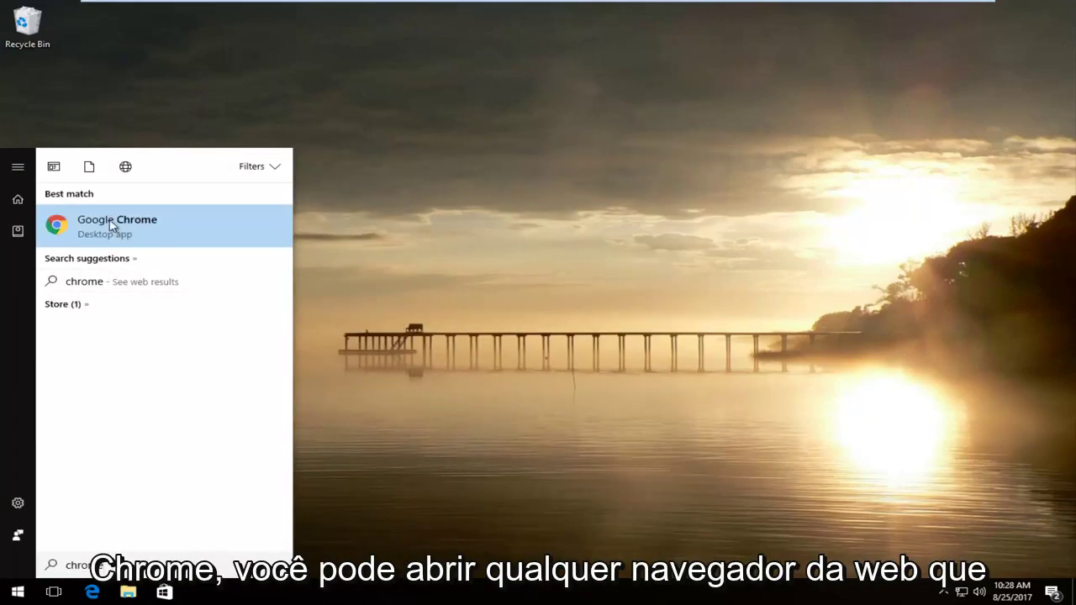
{"action": "left_click", "coordinate": [110, 223]}
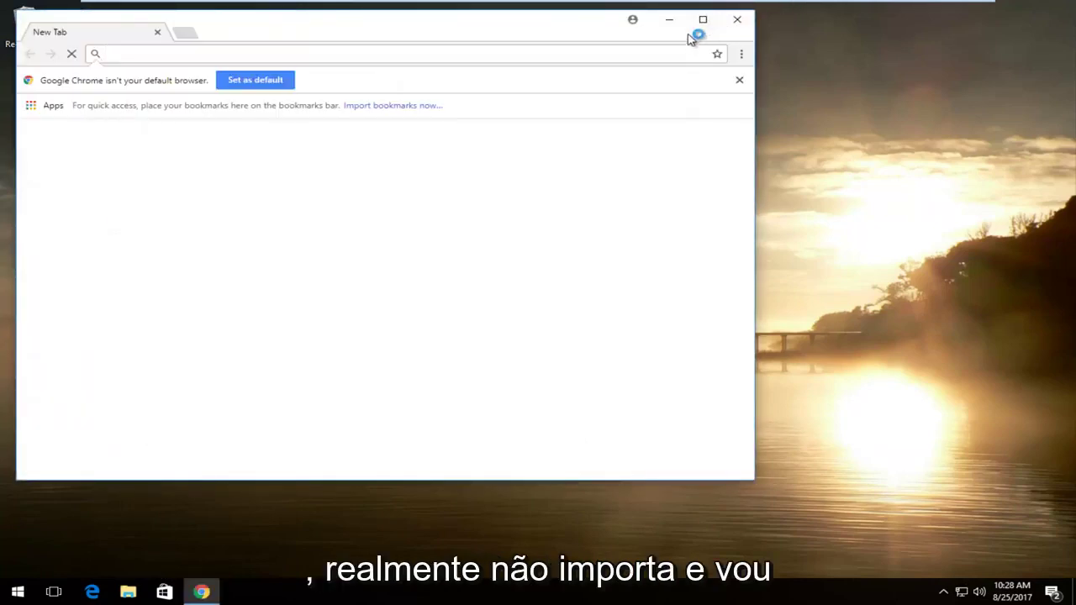
{"action": "left_click", "coordinate": [702, 19]}
Go to google.com and search for 'quicktime'
{"action": "type", "text": "google"}
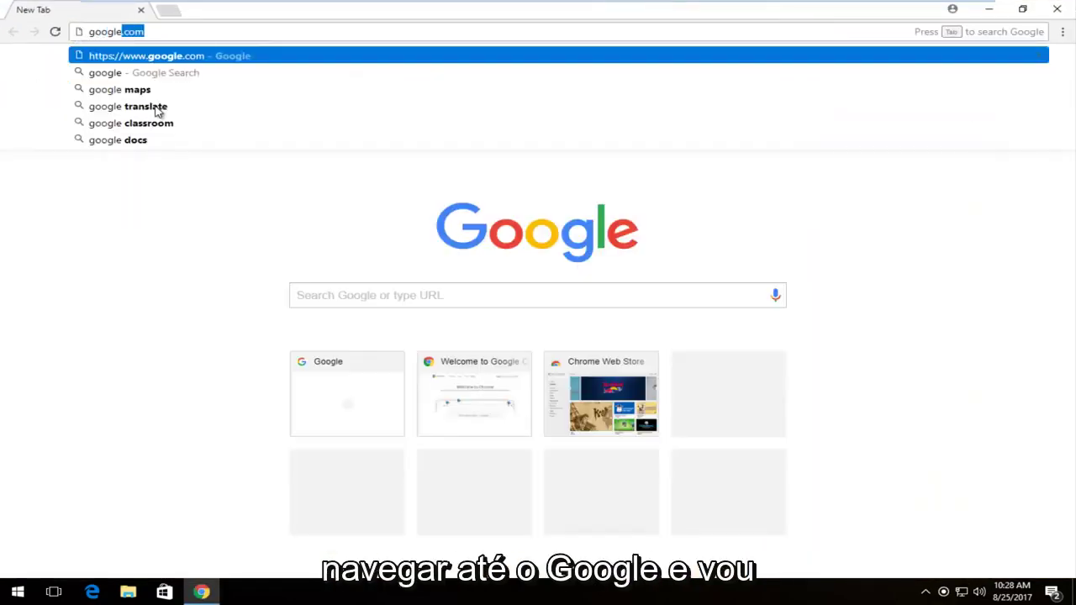
{"action": "type", "text": ".com"}
{"action": "key", "text": "Return"}
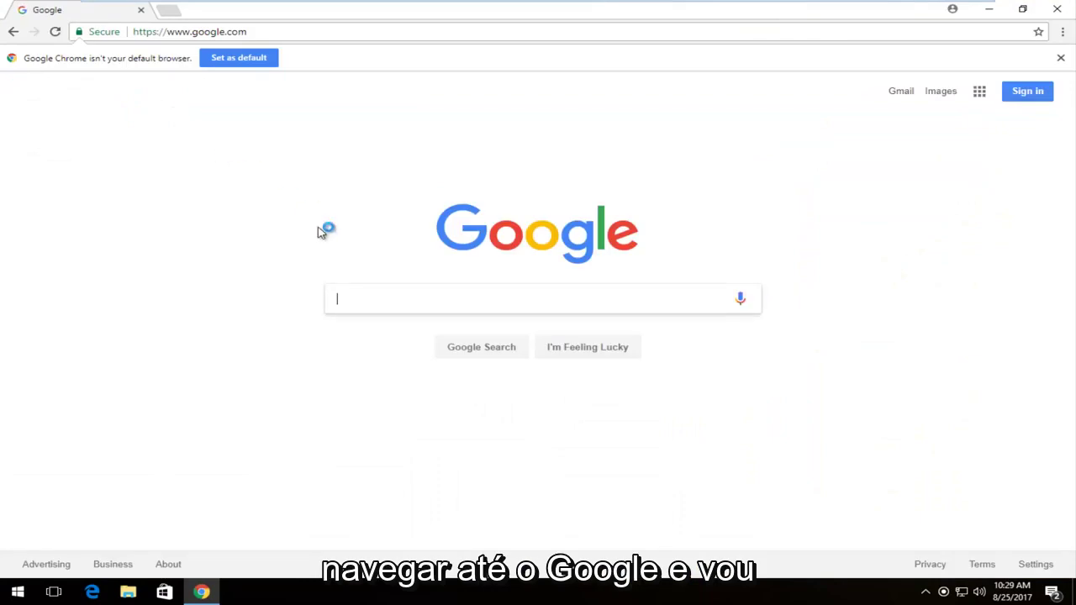
{"action": "type", "text": "quick"}
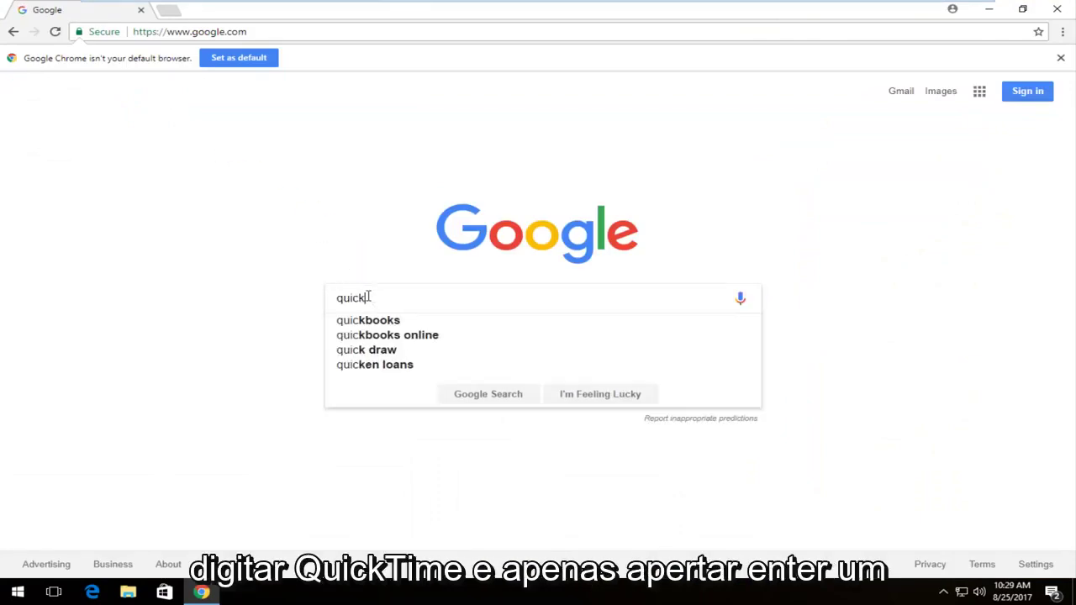
{"action": "type", "text": "time"}
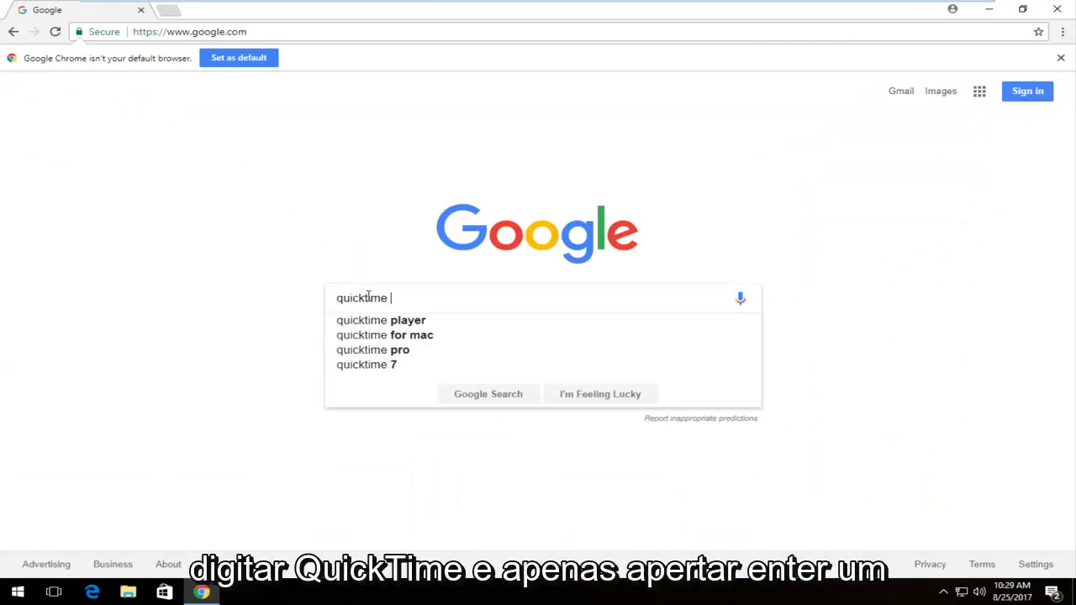
{"action": "key", "text": "Return"}
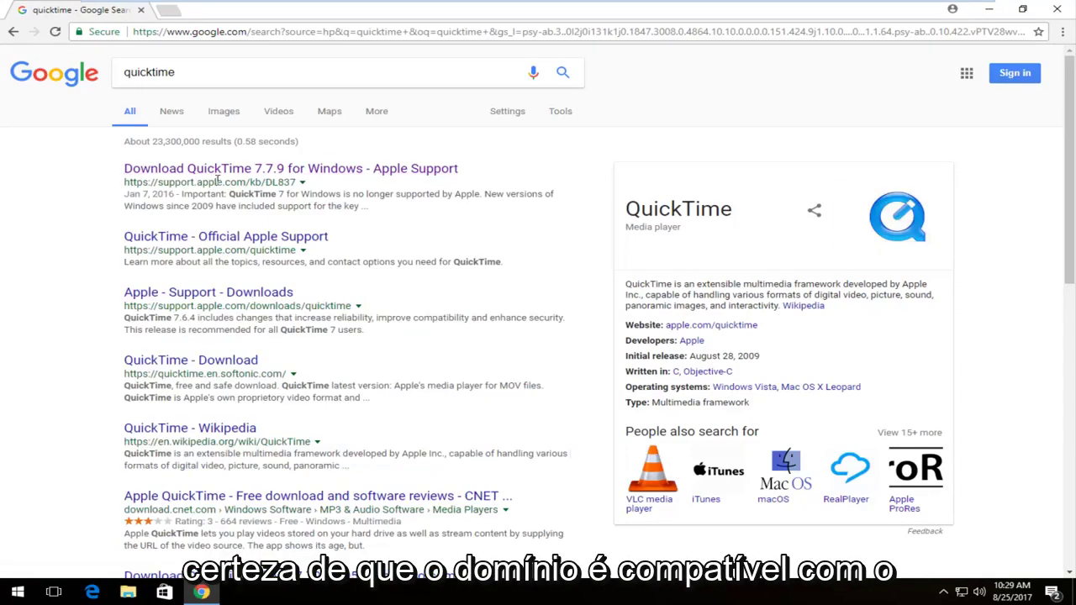
Open the 'Download QuickTime 7.7.9 for Windows - Apple Support' result and download QuickTimeInstaller.exe
{"action": "left_click", "coordinate": [203, 170]}
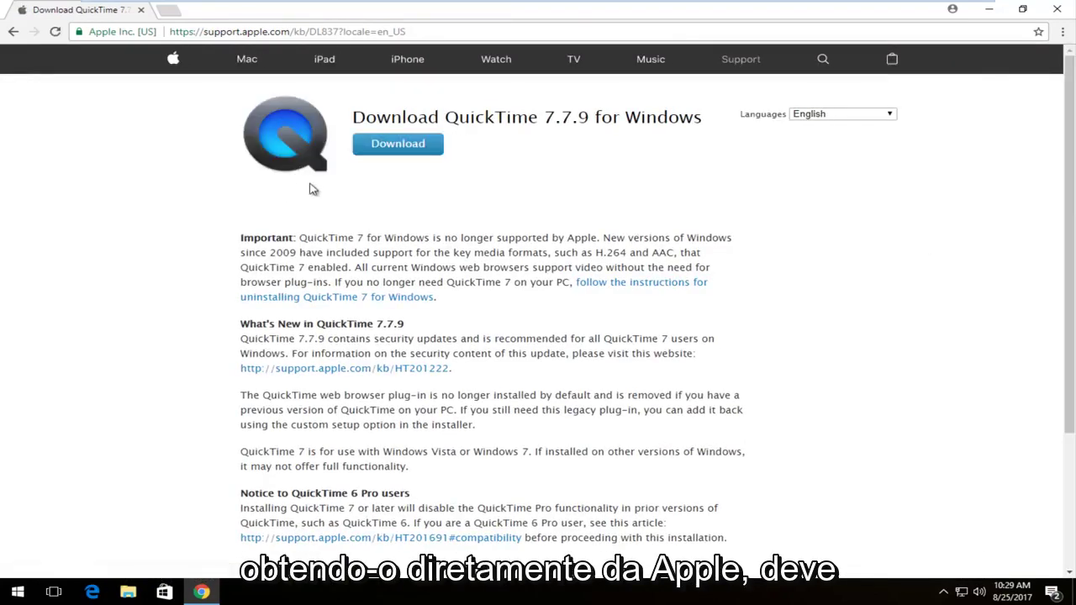
{"action": "left_click", "coordinate": [394, 147]}
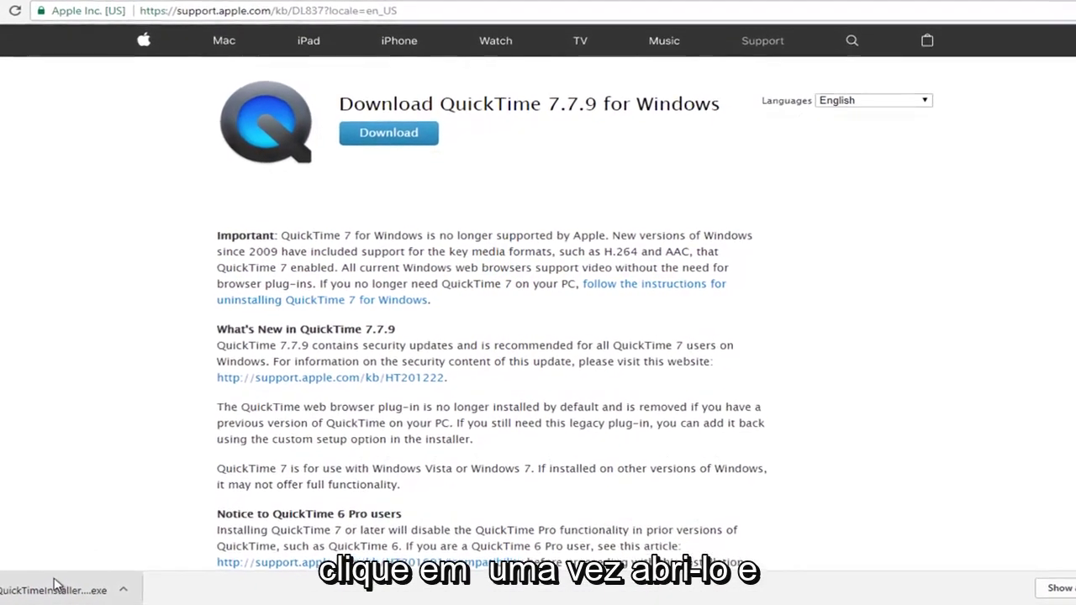
Run QuickTimeInstaller.exe, accept the license agreement, and choose the Typical setup
{"action": "left_click", "coordinate": [70, 578]}
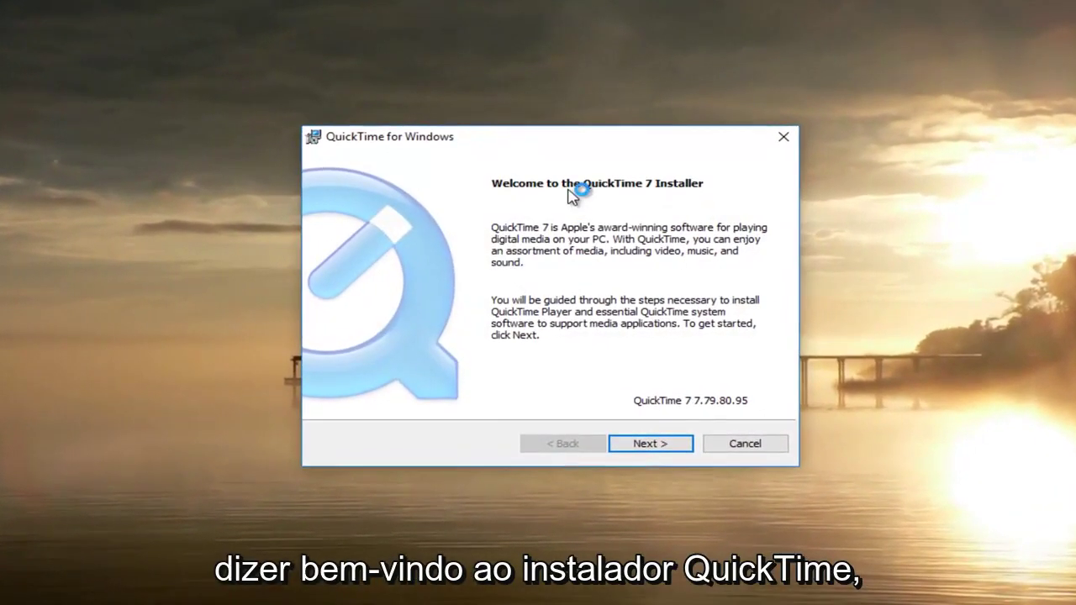
{"action": "left_click", "coordinate": [649, 444]}
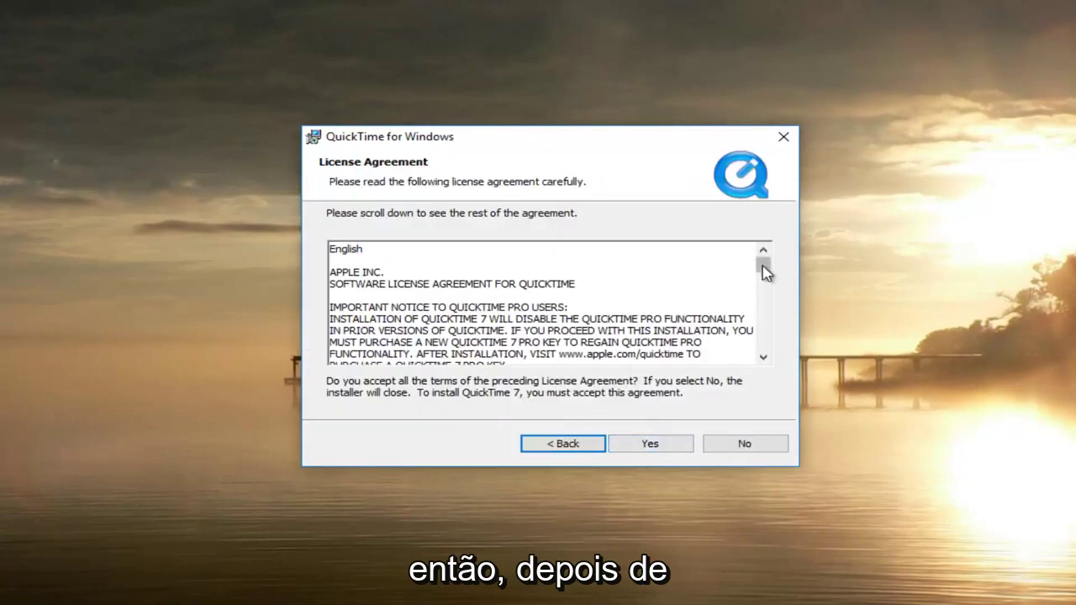
{"action": "left_click_drag", "start_coordinate": [762, 265], "coordinate": [766, 305]}
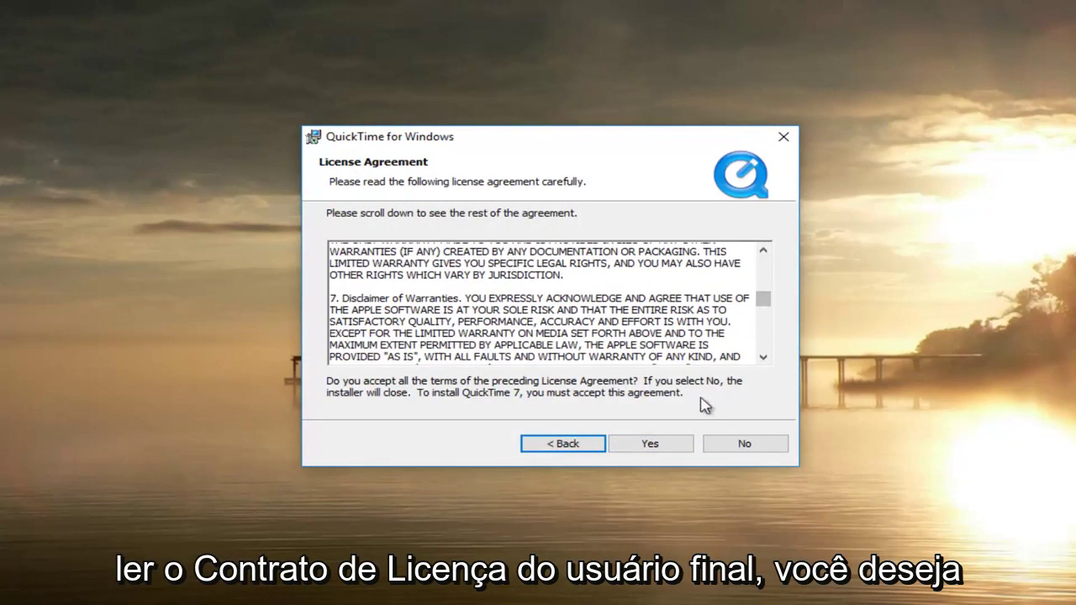
{"action": "left_click", "coordinate": [654, 445]}
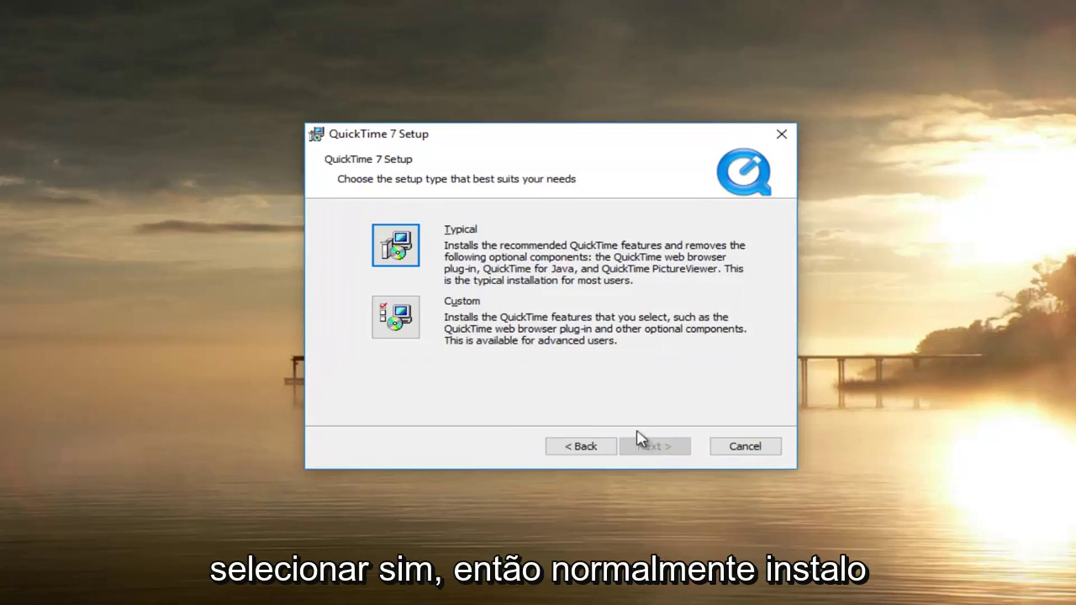
{"action": "left_click", "coordinate": [389, 244]}
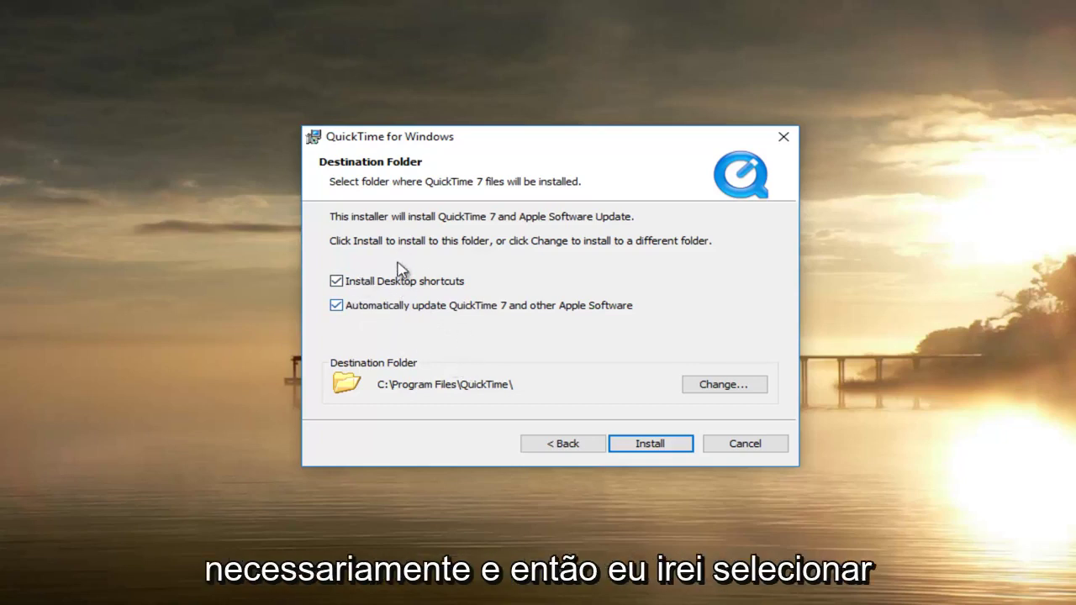
Install QuickTime 7 into the default folder, approving the User Account Control prompt
{"action": "left_click", "coordinate": [649, 452]}
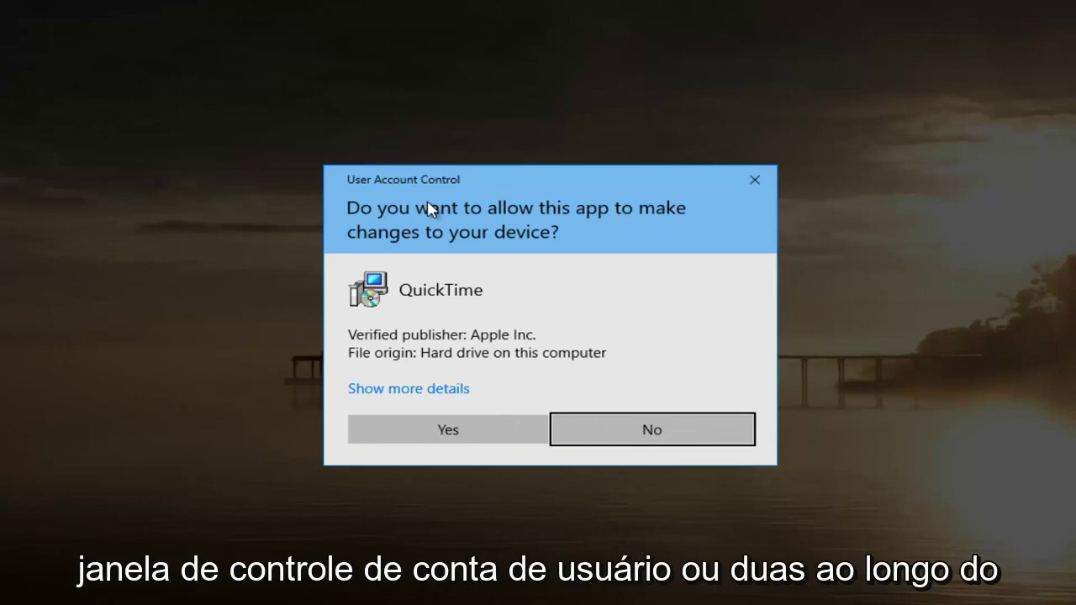
{"action": "left_click", "coordinate": [438, 435]}
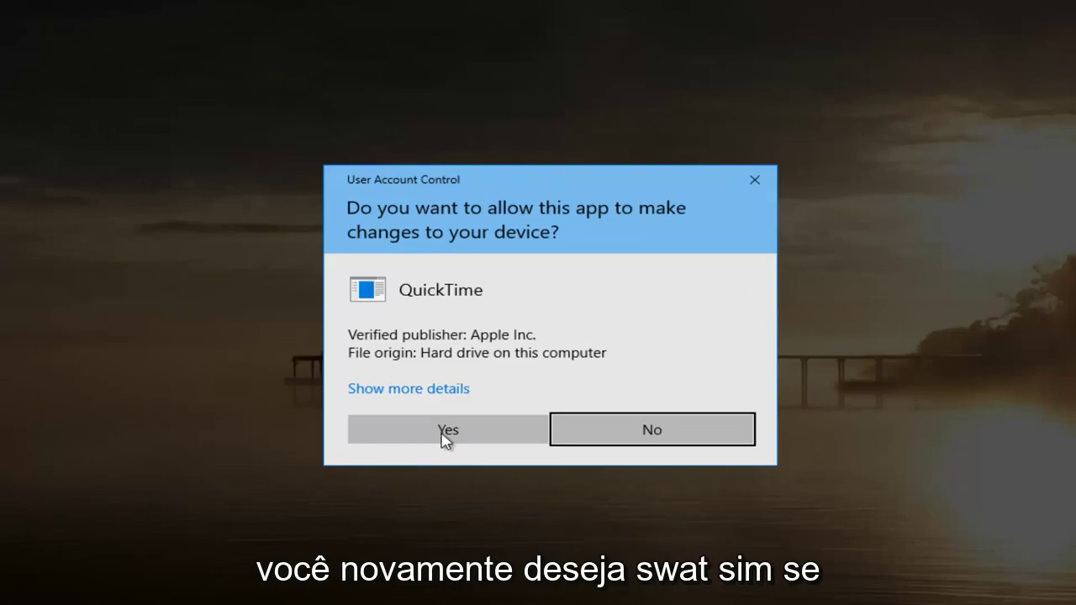
{"action": "left_click", "coordinate": [442, 432]}
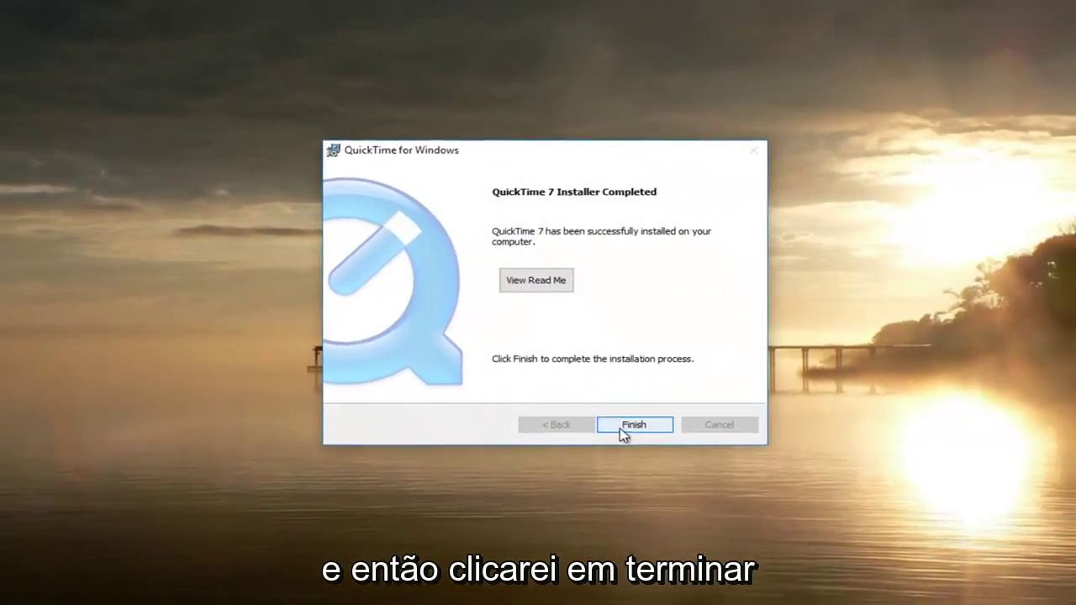
Finish the completed QuickTime 7 installer to close it
{"action": "left_click", "coordinate": [624, 430]}
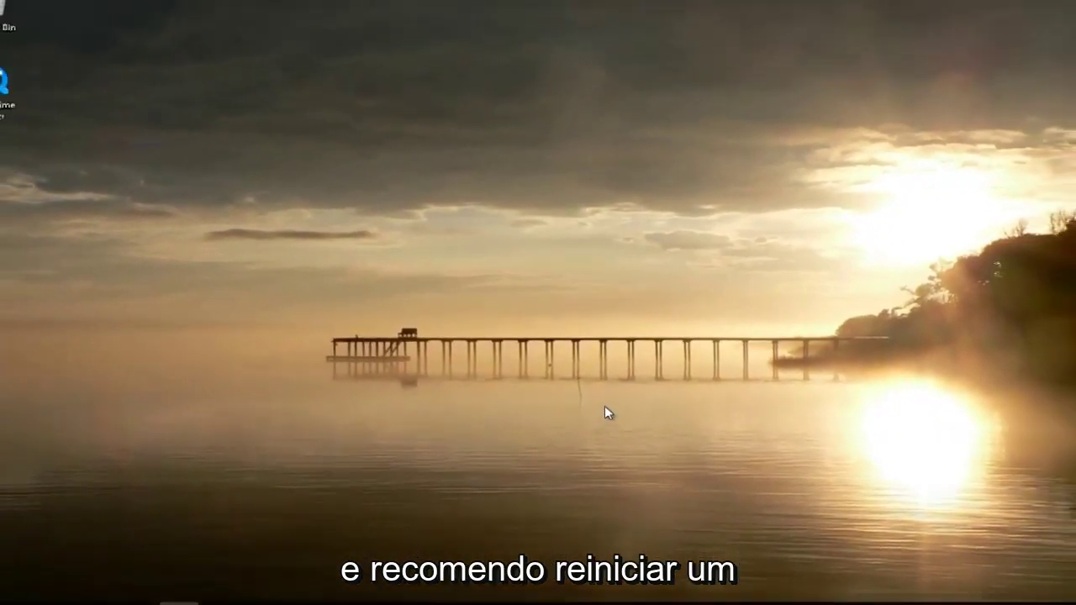